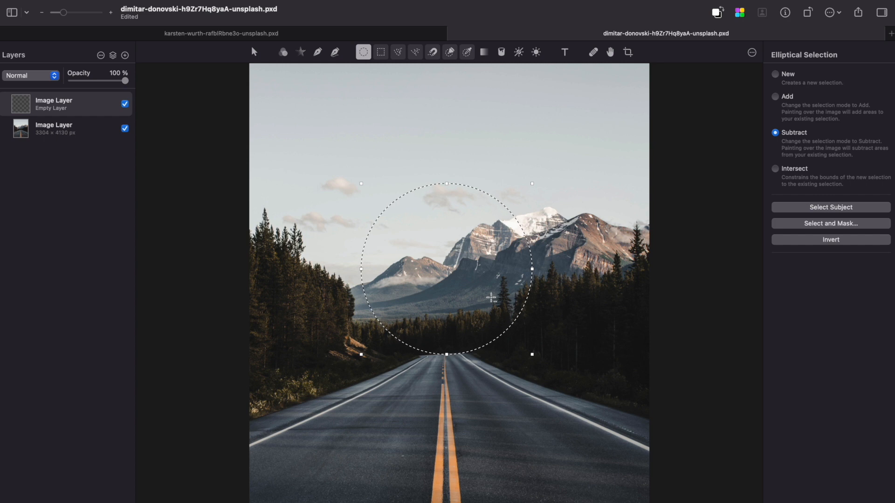
# Move the circular selection down over the road's vanishing point, fill it with black on the empty layer and deselect.
pyautogui.moveTo(480, 296); pyautogui.dragTo(479, 338)
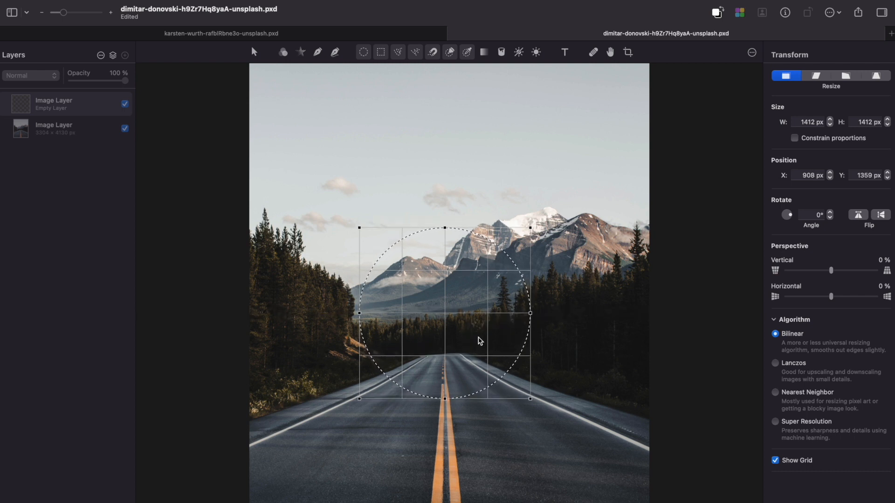
pyautogui.press('Return')
pyautogui.click(501, 53)
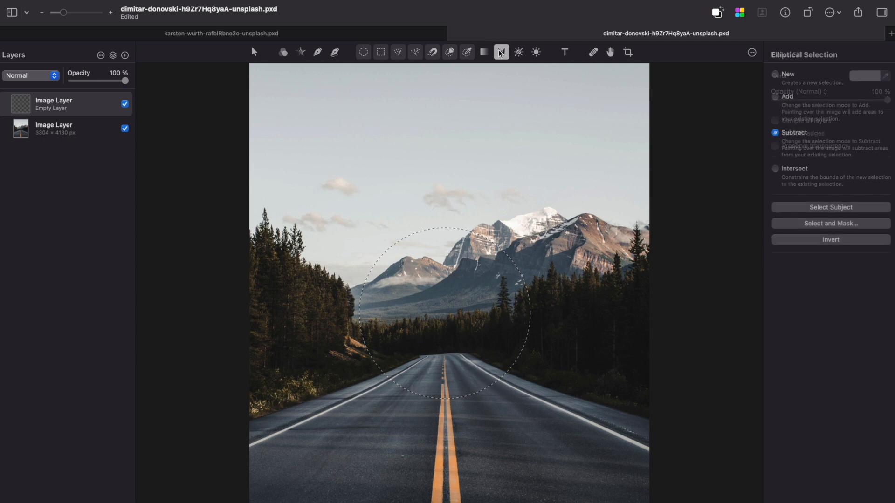
pyautogui.press('super+d')
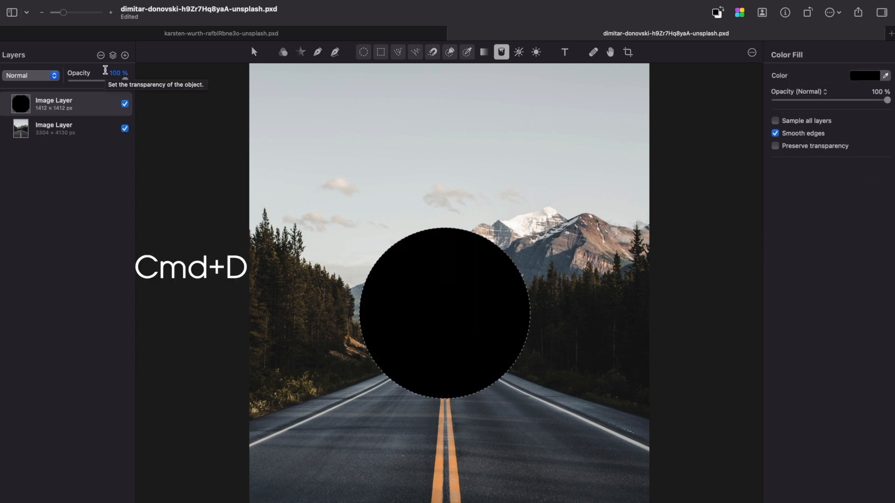
# Duplicate the road photo layer and place the copy above the black circle layer.
pyautogui.click(61, 130)
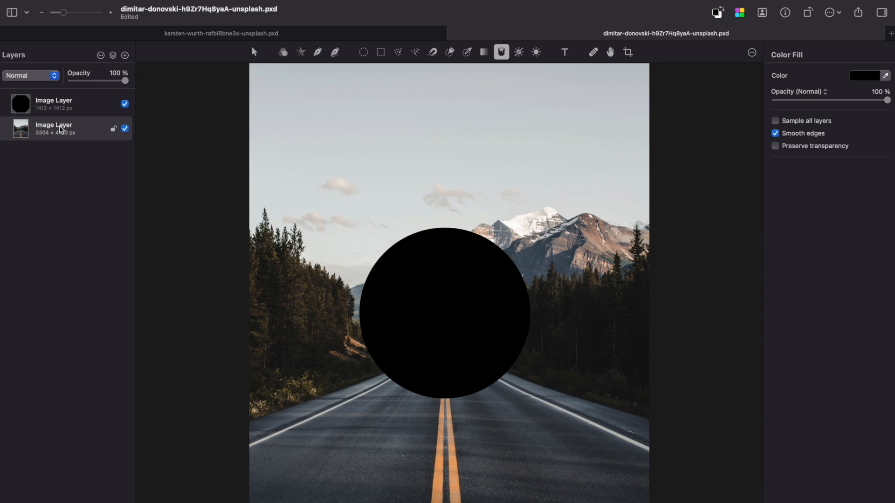
pyautogui.press('super+j')
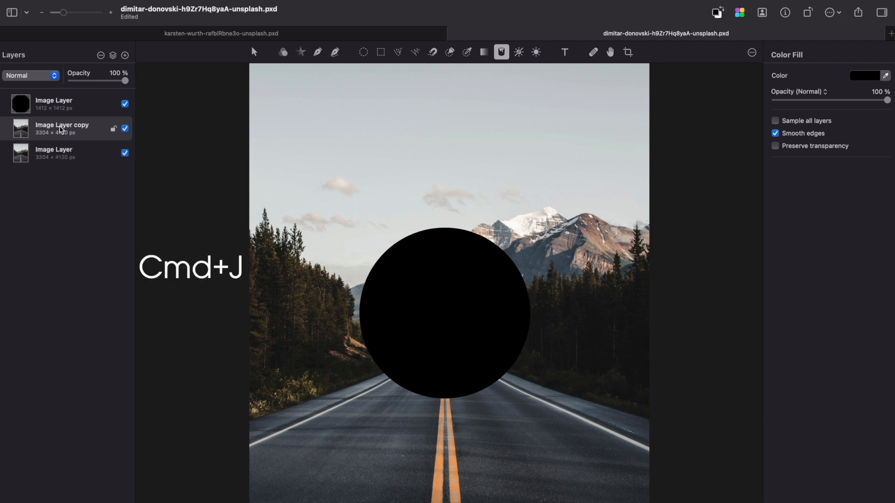
pyautogui.moveTo(61, 130); pyautogui.dragTo(76, 109)
pyautogui.press('e')
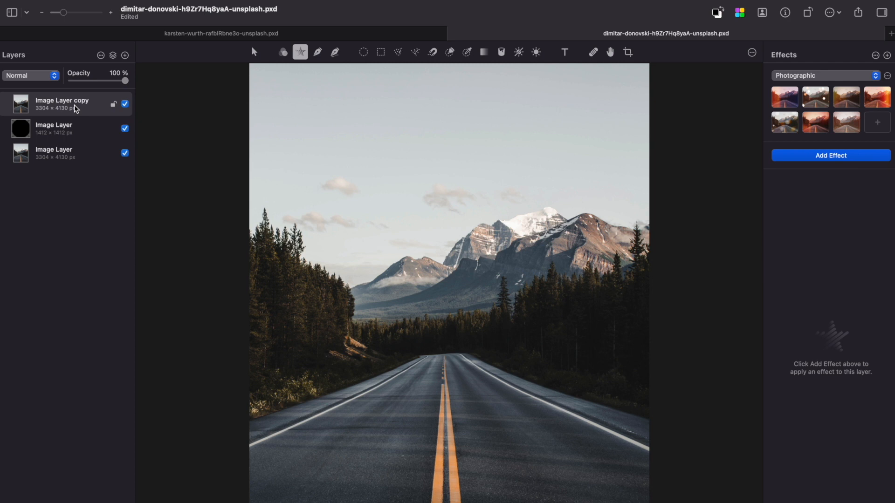
# Scale the photo copy down proportionally to about 1602 × 2001 px and position it so that it covers the circle.
pyautogui.press('super+t')
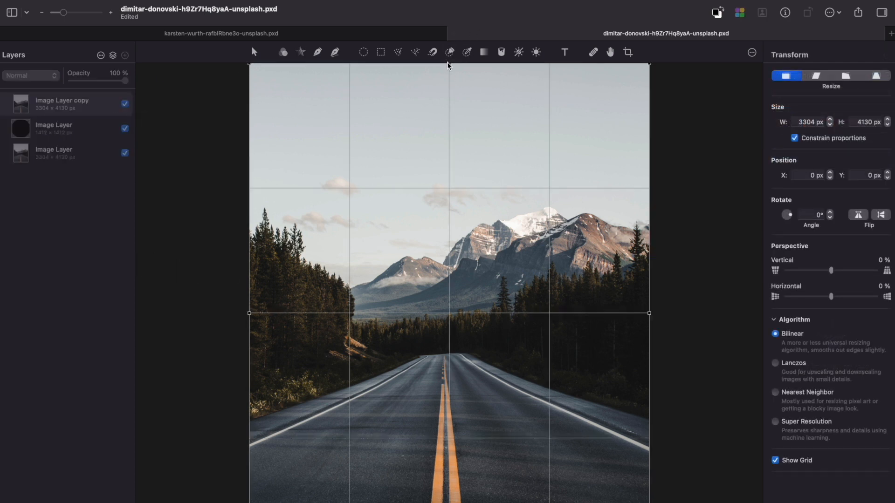
pyautogui.moveTo(450, 64); pyautogui.dragTo(449, 293)
pyautogui.moveTo(449, 374); pyautogui.dragTo(449, 259)
pyautogui.moveTo(448, 447); pyautogui.dragTo(450, 433)
pyautogui.press('Return')
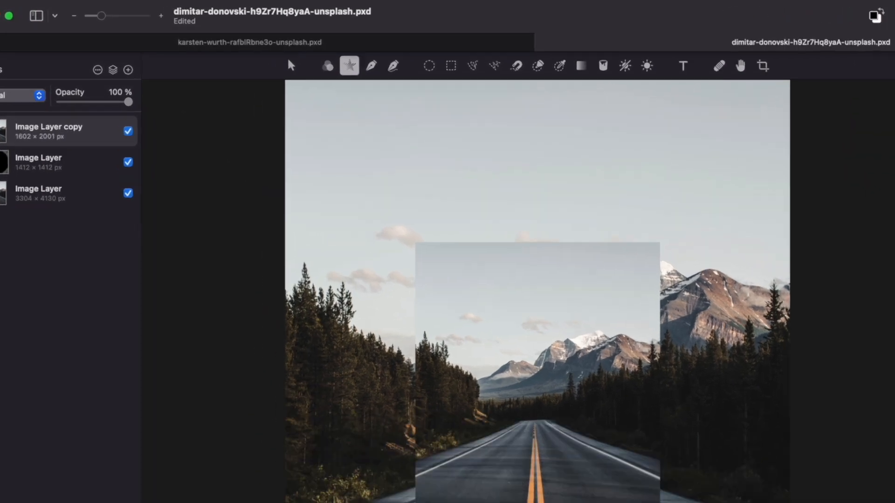
# Insert an effects layer above the scaled photo copy and add the Bump distortion to it.
pyautogui.click(148, 0)
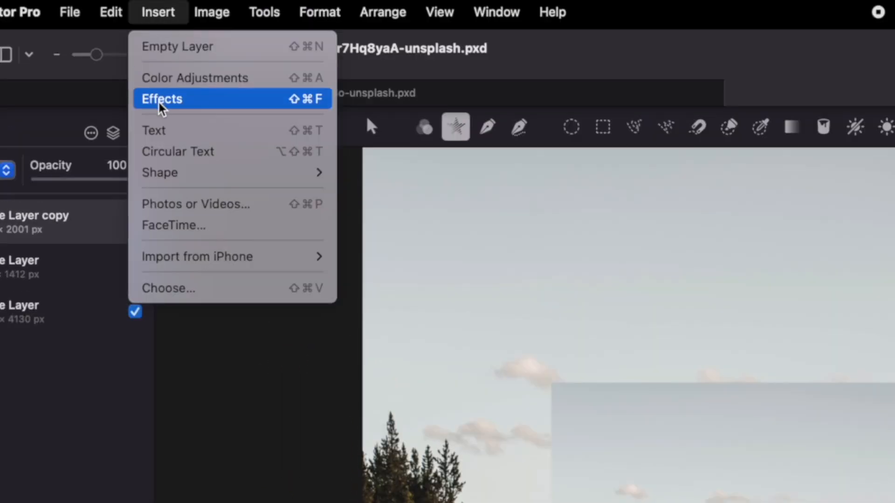
pyautogui.click(151, 48)
pyautogui.click(813, 159)
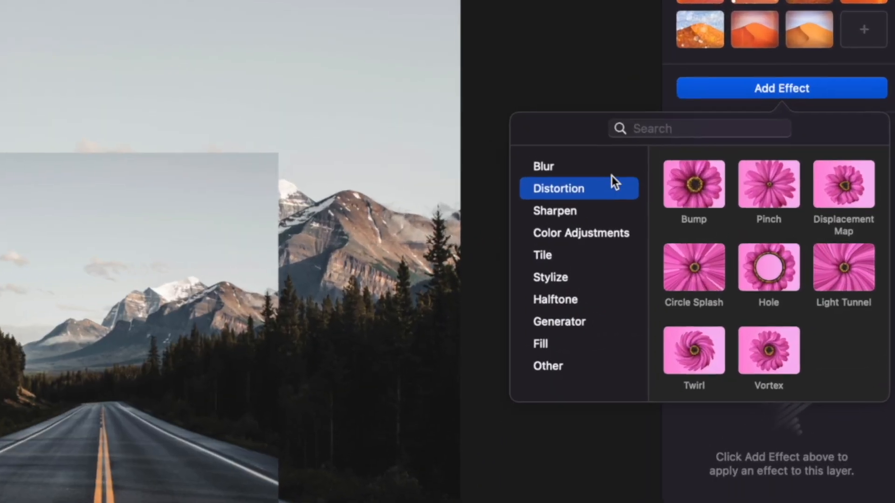
pyautogui.click(686, 183)
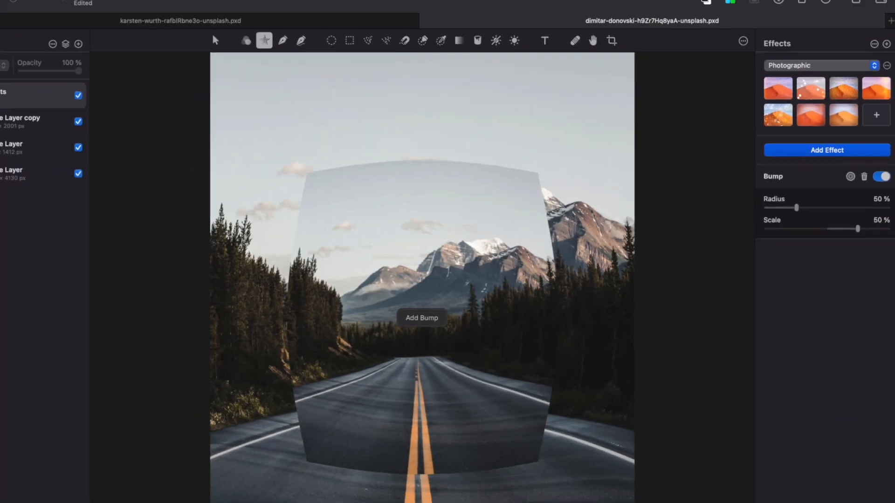
# Set the Bump effect's radius to 31 % and its scale to 81 %.
pyautogui.moveTo(802, 212); pyautogui.dragTo(803, 214)
pyautogui.moveTo(862, 233); pyautogui.dragTo(869, 235)
pyautogui.moveTo(802, 212); pyautogui.dragTo(791, 210)
pyautogui.moveTo(867, 230); pyautogui.dragTo(877, 230)
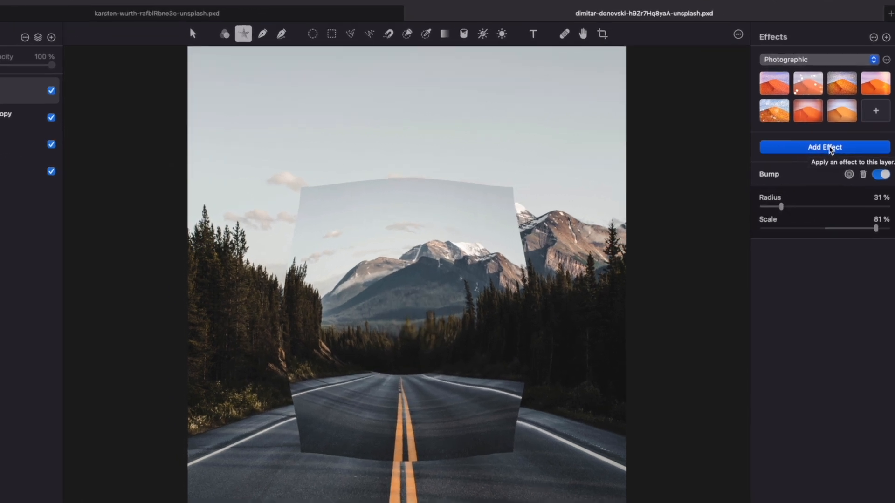
# Add a Twirl distortion to the effects layer with a 21 % radius and a 345.1° angle.
pyautogui.click(837, 156)
pyautogui.click(792, 302)
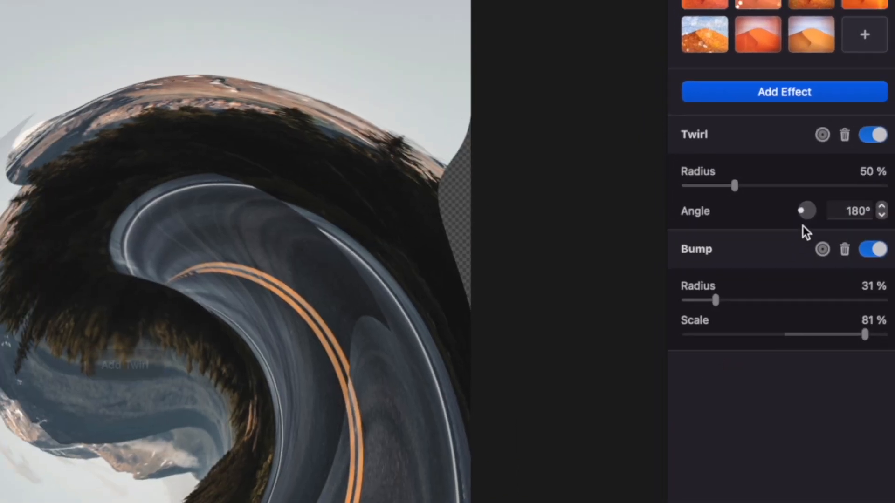
pyautogui.moveTo(802, 211)
pyautogui.mouseDown()
pyautogui.moveTo(819, 218)
pyautogui.moveTo(786, 213)
pyautogui.mouseUp()
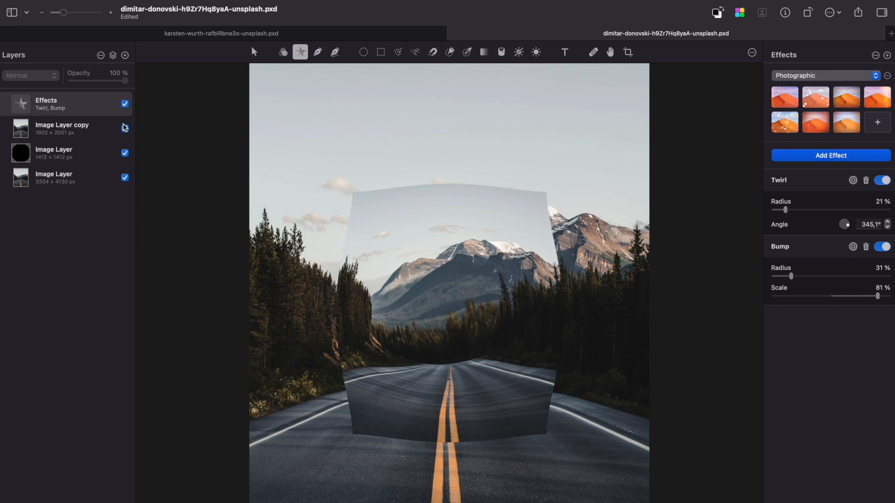
# Merge the effects layer with the scaled photo copy into one layer.
pyautogui.keyDown('shift'); pyautogui.click(83, 127); pyautogui.keyUp('shift')
pyautogui.rightClick(83, 127)
pyautogui.click(100, 342)
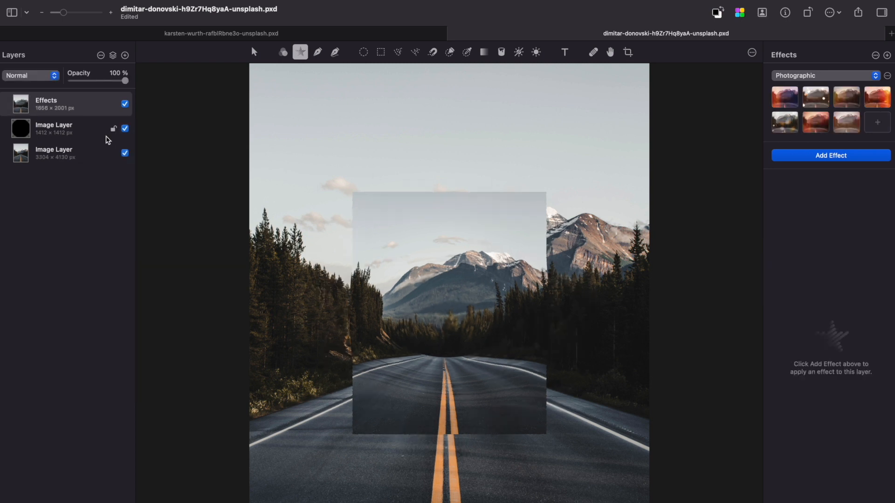
# Trim the merged Effects layer to the black circle's outline by deleting everything outside it through an inverted selection, and deselect.
pyautogui.keyDown('super'); pyautogui.click(22, 130); pyautogui.keyUp('super')
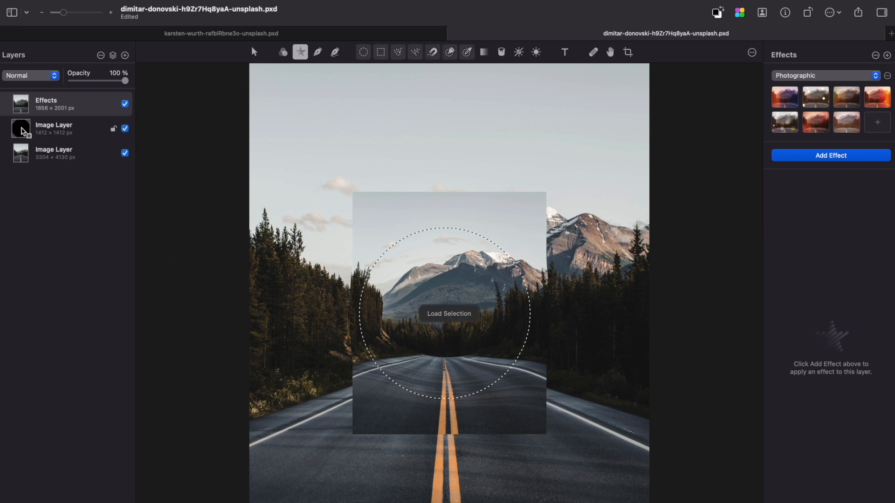
pyautogui.click(366, 53)
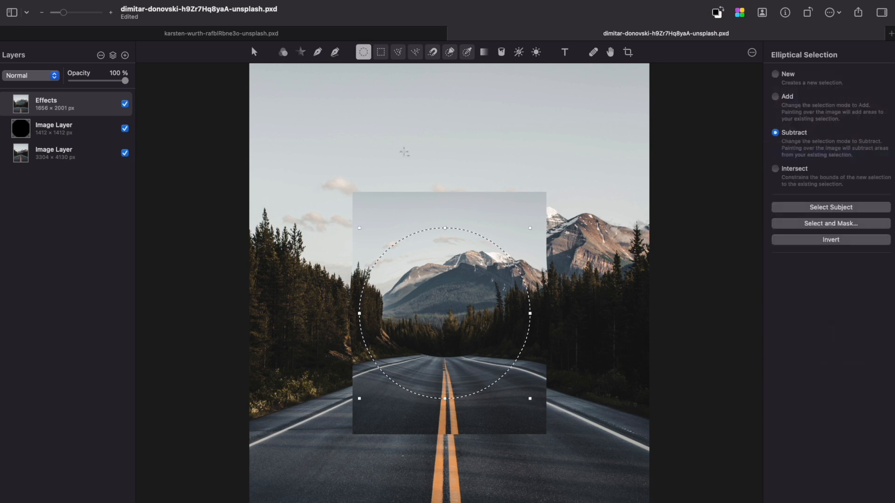
pyautogui.rightClick(437, 281)
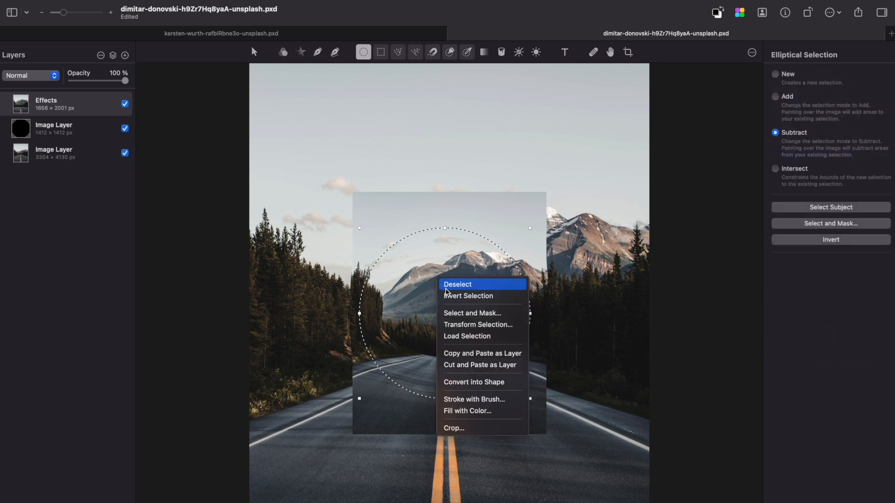
pyautogui.click(468, 296)
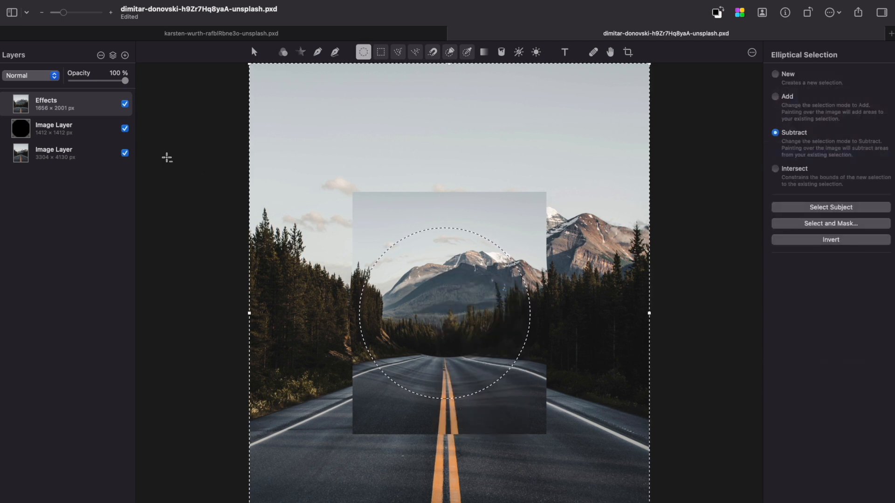
pyautogui.press('Delete')
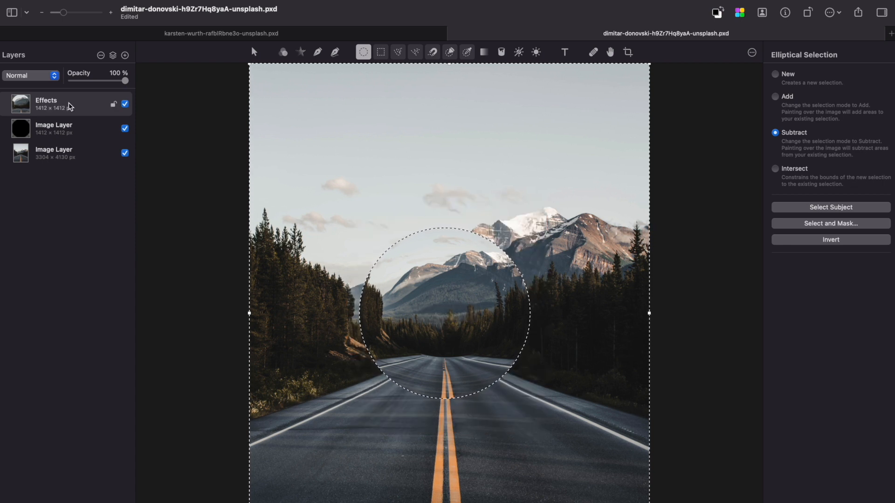
pyautogui.press('super+d')
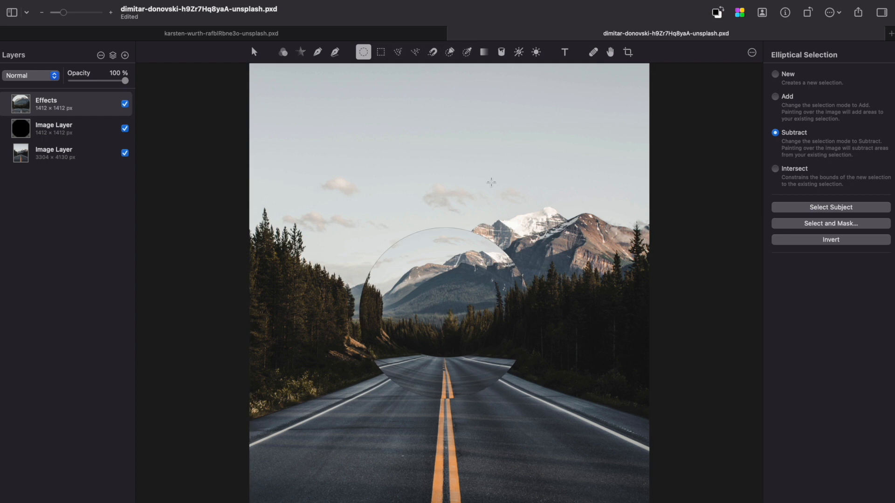
# Hide the black circle layer and add an empty top layer with the Effects layer's outline loaded as the selection.
pyautogui.click(125, 128)
pyautogui.click(125, 55)
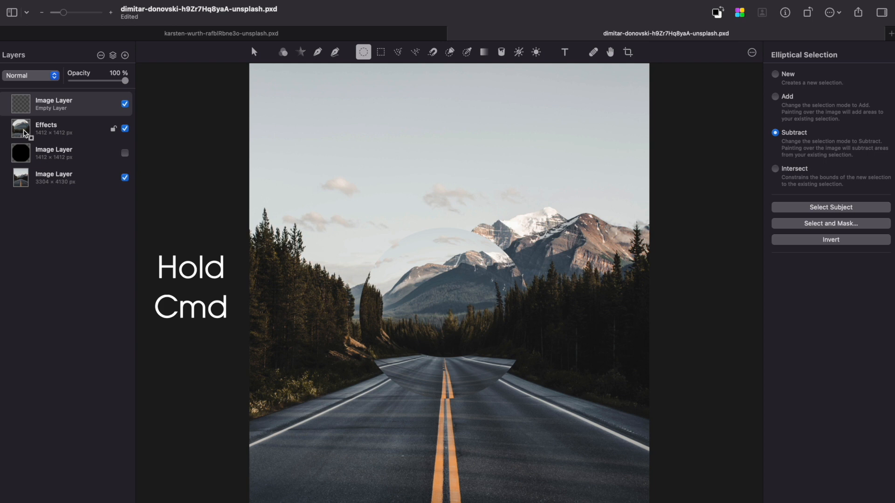
pyautogui.keyDown('super'); pyautogui.click(21, 128); pyautogui.keyUp('super')
# With a 450 px brush at 100 % softness, paint black along the sphere's lower part and white around its upper edge.
pyautogui.press('b')
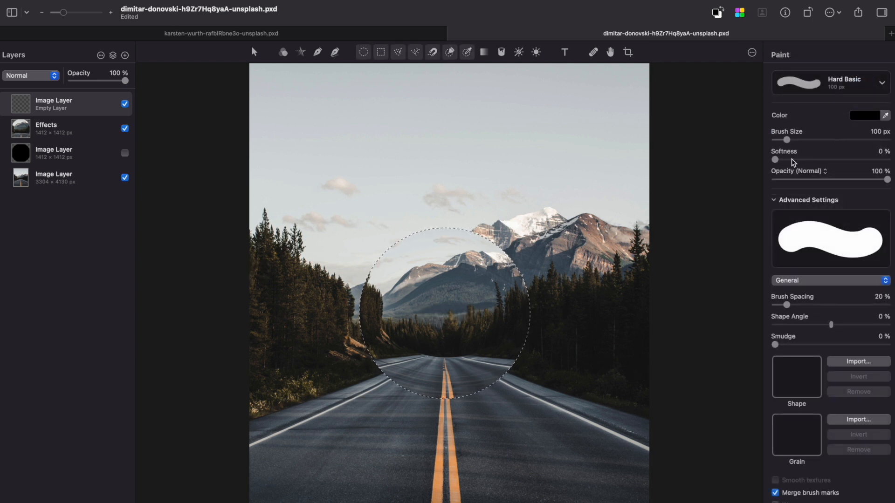
pyautogui.moveTo(776, 158); pyautogui.dragTo(887, 159)
pyautogui.moveTo(787, 140); pyautogui.dragTo(802, 139)
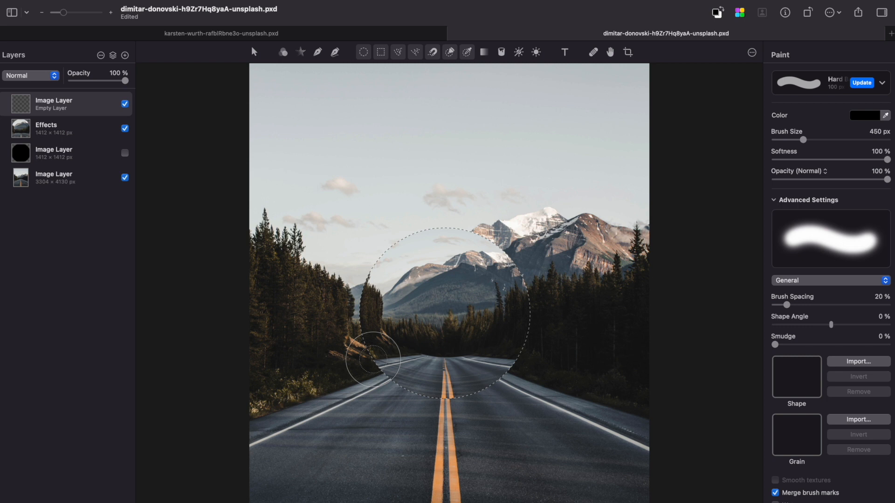
pyautogui.moveTo(373, 359)
pyautogui.mouseDown()
pyautogui.moveTo(490, 379)
pyautogui.moveTo(425, 370)
pyautogui.moveTo(559, 343)
pyautogui.moveTo(501, 314)
pyautogui.mouseUp()
pyautogui.press('x')
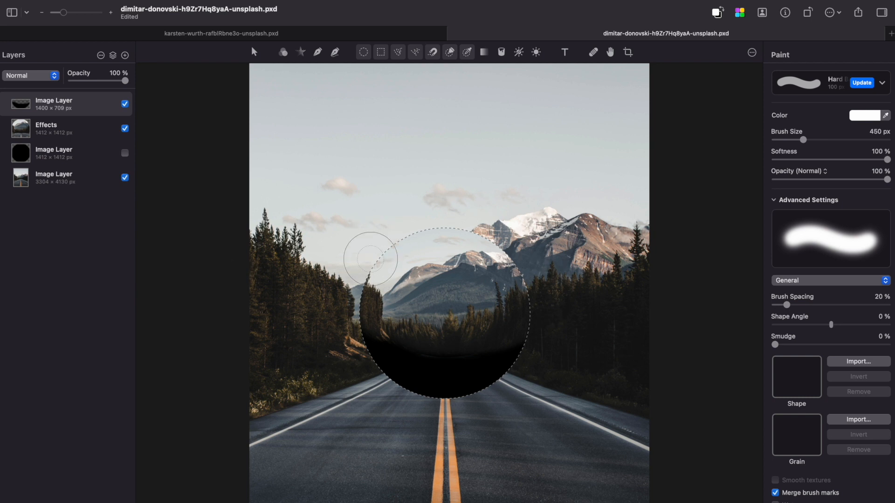
pyautogui.moveTo(368, 267)
pyautogui.mouseDown()
pyautogui.moveTo(394, 246)
pyautogui.moveTo(510, 245)
pyautogui.moveTo(522, 276)
pyautogui.moveTo(368, 310)
pyautogui.mouseUp()
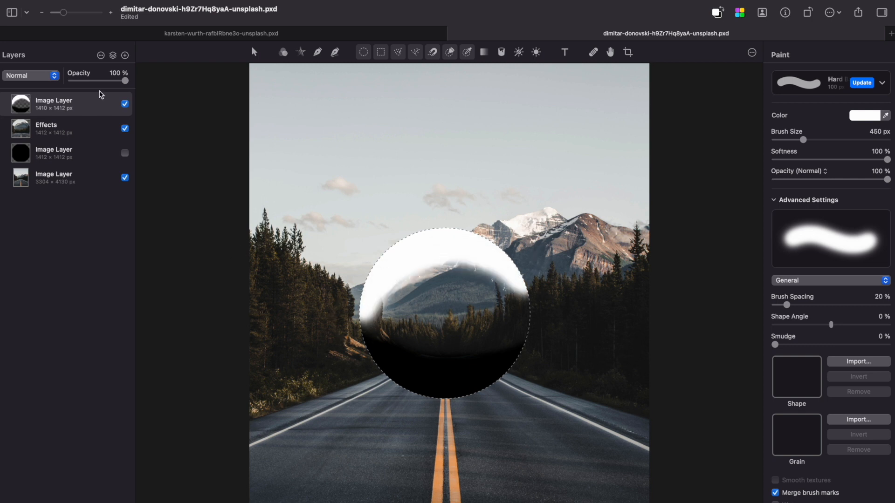
# Set the black-and-white shading layer to Soft Light blending at 39 % opacity.
pyautogui.click(38, 78)
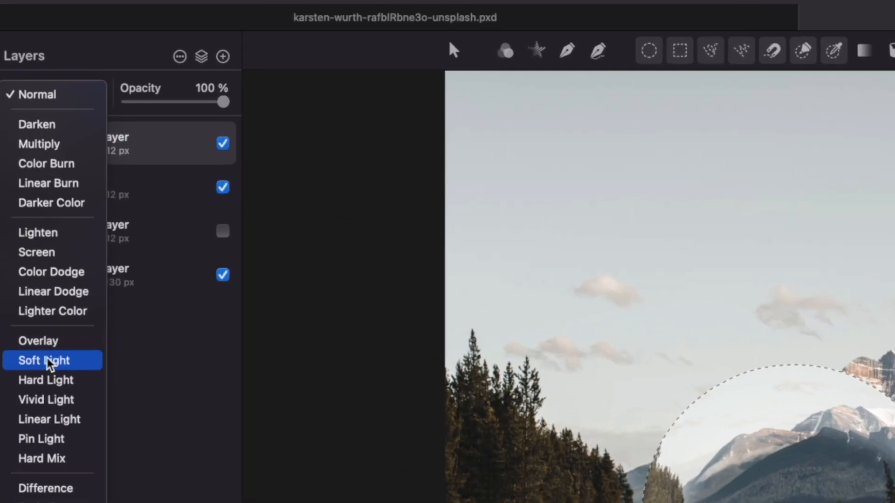
pyautogui.click(41, 226)
pyautogui.moveTo(184, 103); pyautogui.dragTo(167, 104)
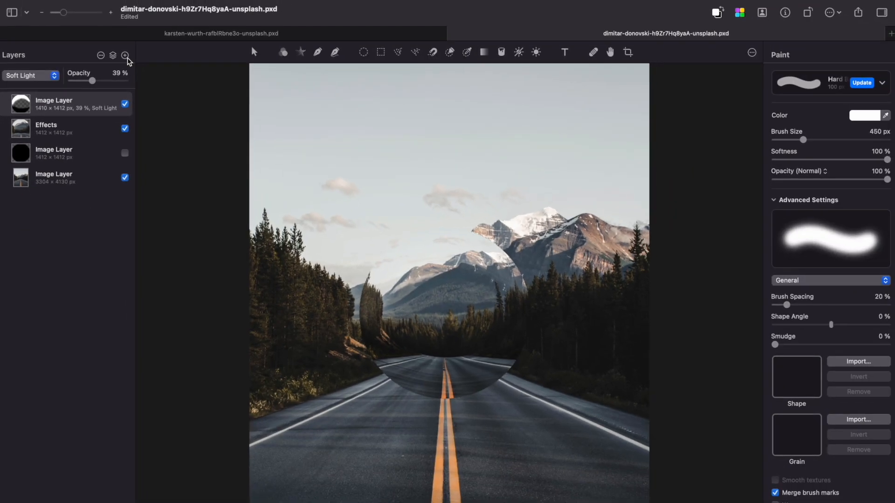
# On a new layer limited to the sphere's outline, paint a white highlight over its upper-left part with a 755 px brush.
pyautogui.click(125, 56)
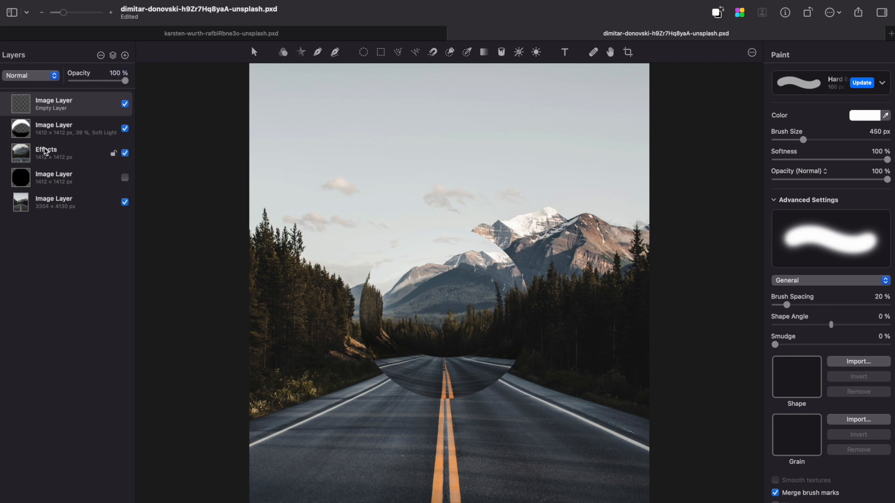
pyautogui.keyDown('super'); pyautogui.click(24, 155); pyautogui.keyUp('super')
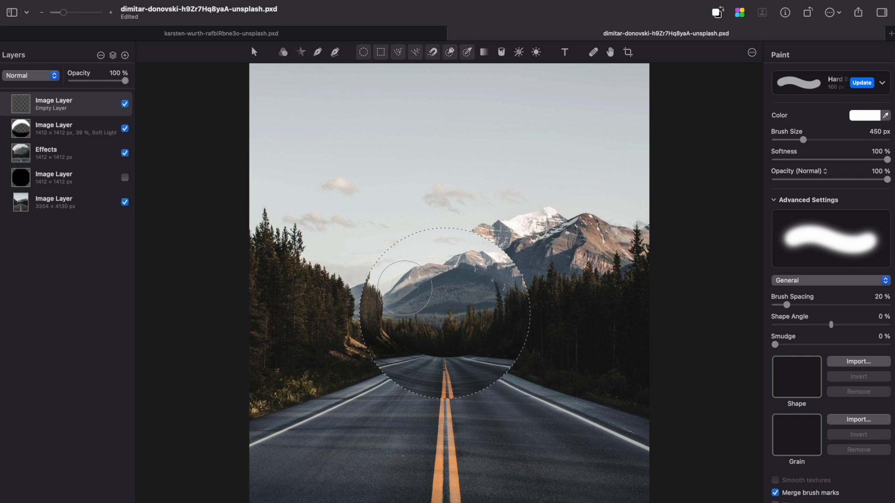
pyautogui.moveTo(803, 140); pyautogui.dragTo(812, 140)
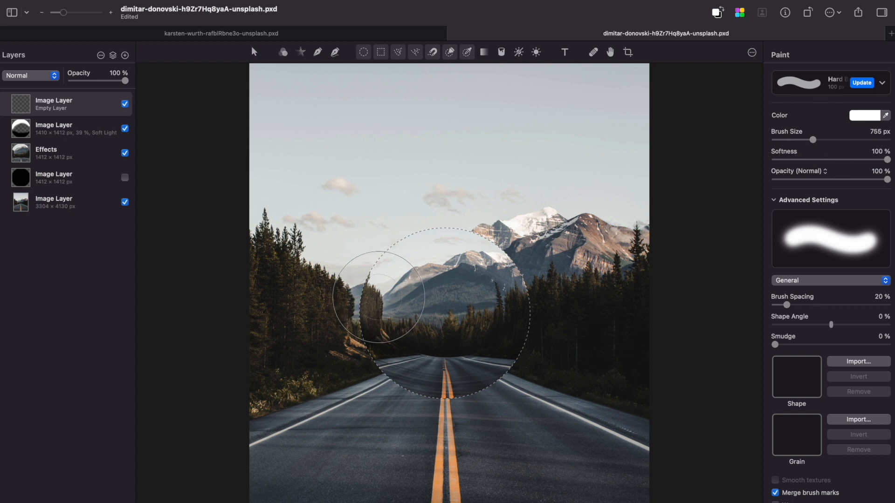
pyautogui.moveTo(373, 302); pyautogui.dragTo(470, 254)
# Set the white highlight layer to Overlay blending at 24 % opacity.
pyautogui.click(41, 77)
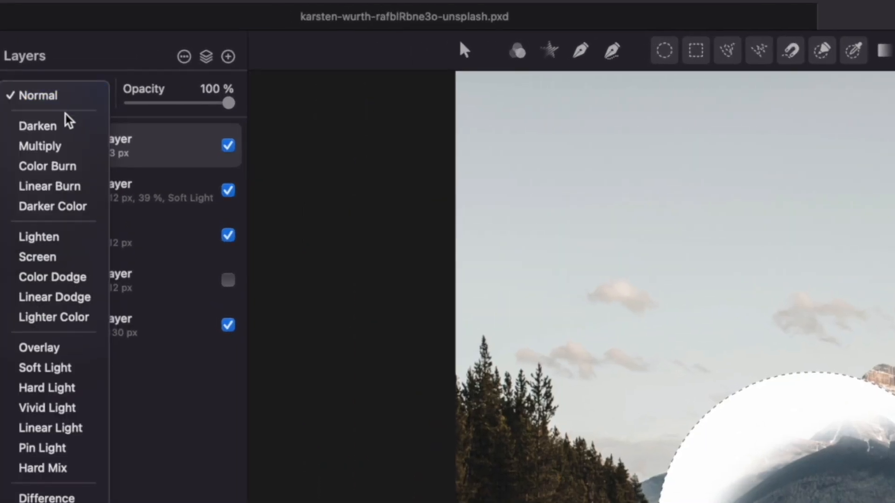
pyautogui.click(44, 355)
pyautogui.moveTo(178, 105); pyautogui.dragTo(153, 107)
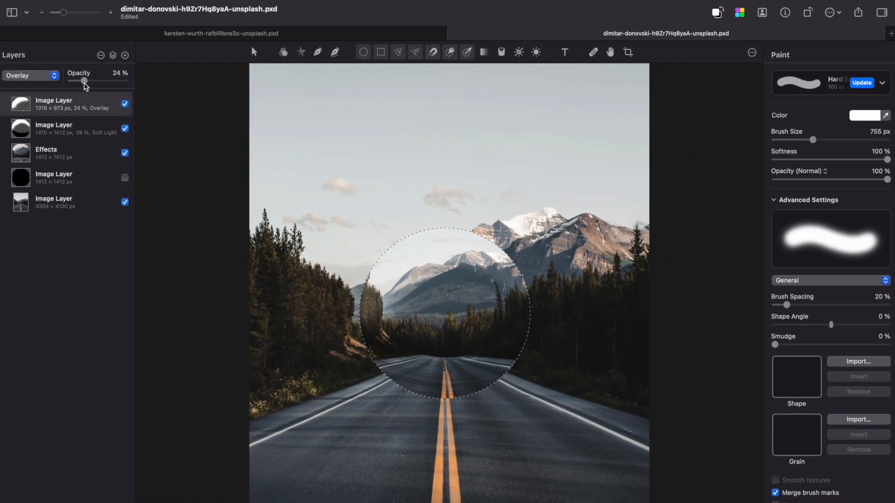
# Add an inner shadow style in a near-white color to the spherical Effects layer.
pyautogui.click(63, 154)
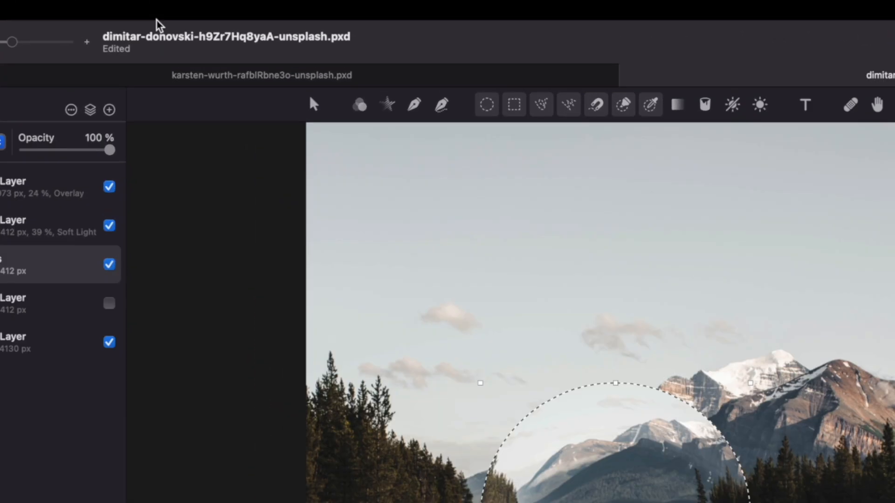
pyautogui.moveTo(187, 7)
pyautogui.click(220, 7)
pyautogui.click(221, 63)
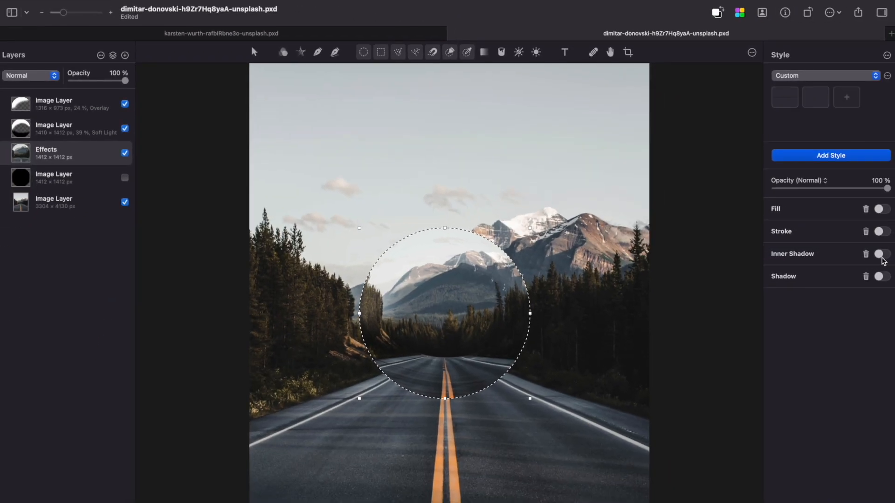
pyautogui.click(880, 254)
pyautogui.click(787, 318)
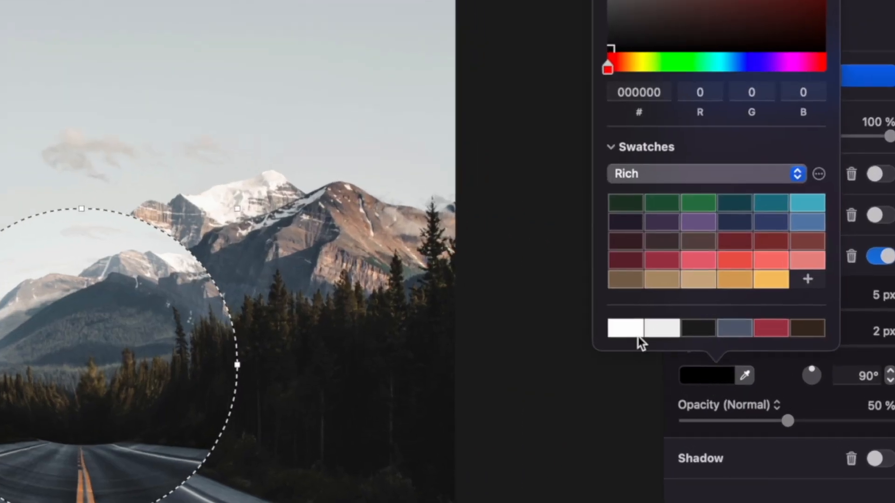
pyautogui.click(662, 328)
# Set the sphere's inner shadow to 51 px blur, 57 px distance, 113.2° angle and 70 % opacity with Normal blending.
pyautogui.moveTo(797, 421); pyautogui.dragTo(829, 422)
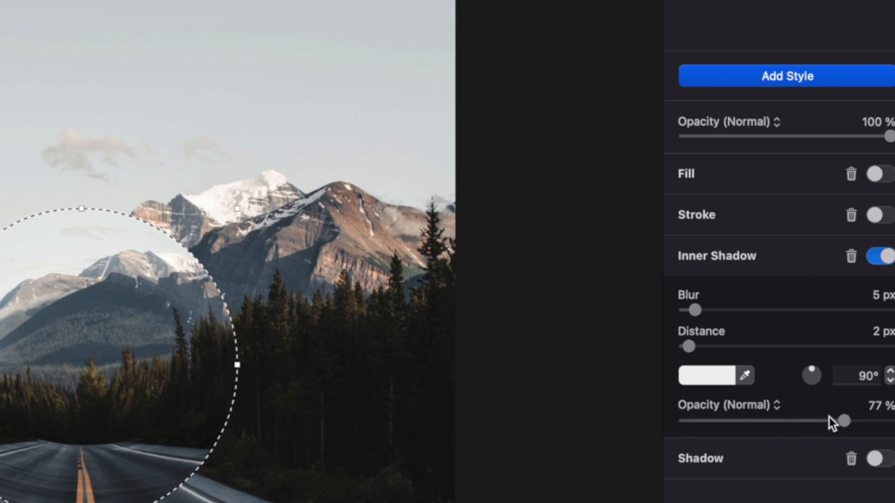
pyautogui.moveTo(732, 346); pyautogui.dragTo(779, 346)
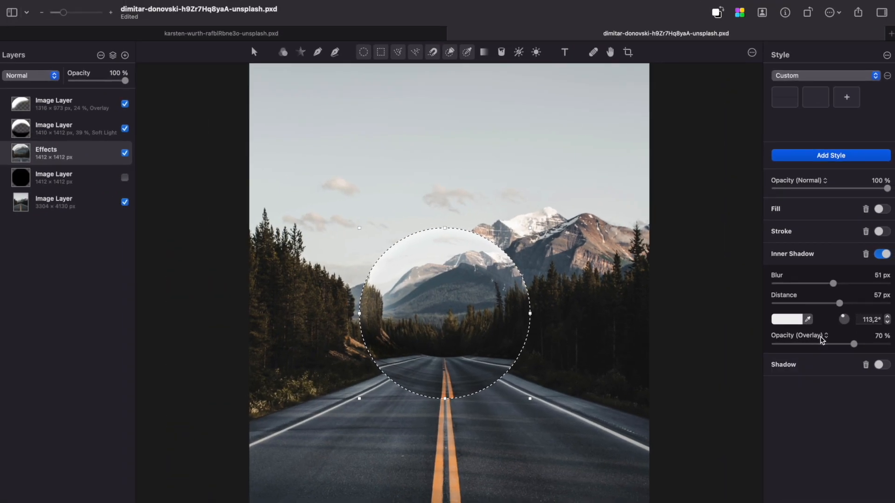
pyautogui.click(822, 340)
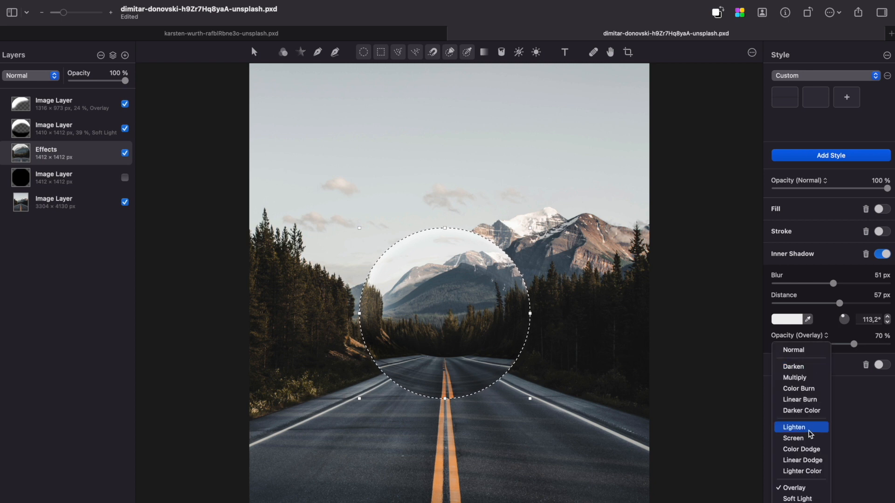
pyautogui.click(793, 350)
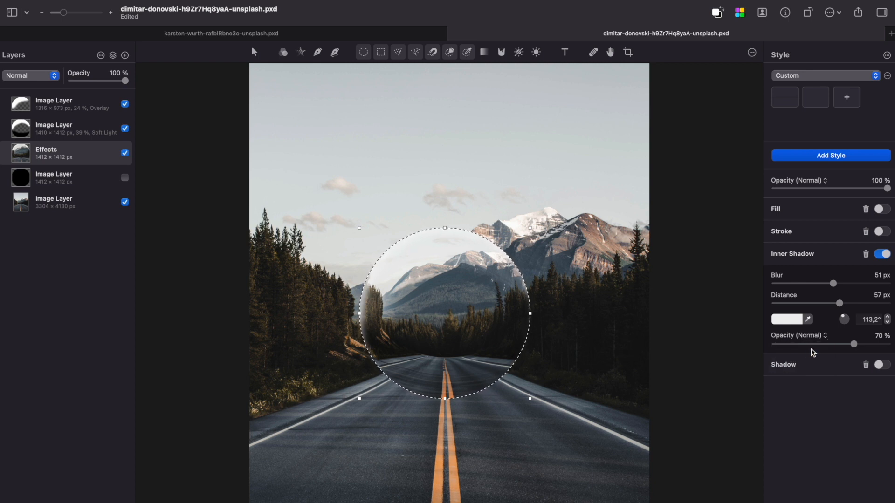
# Lighten the sphere's highlights and the shadows of its trees using 40 % brush size, 100 % softness and 63 % strength.
pyautogui.click(538, 55)
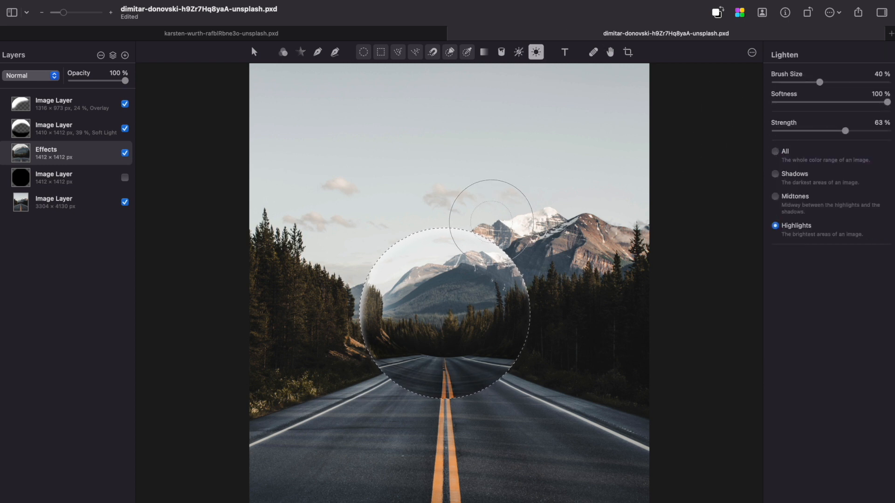
pyautogui.click(514, 309)
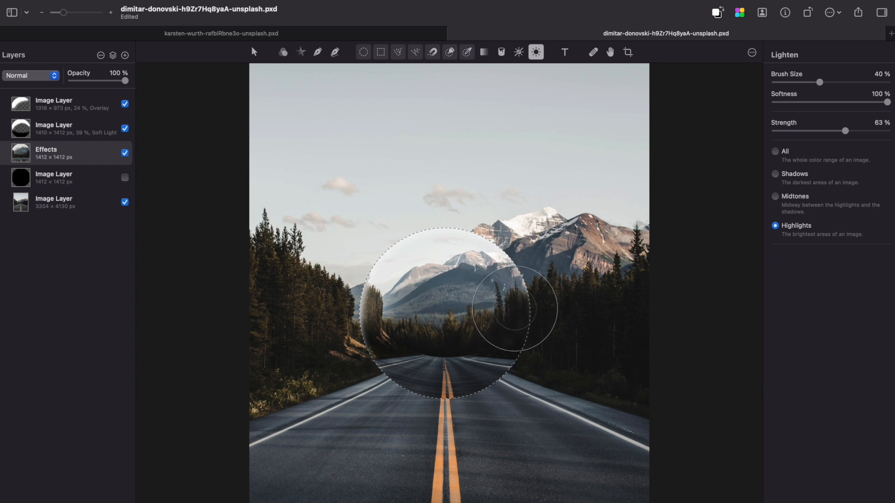
pyautogui.click(441, 313)
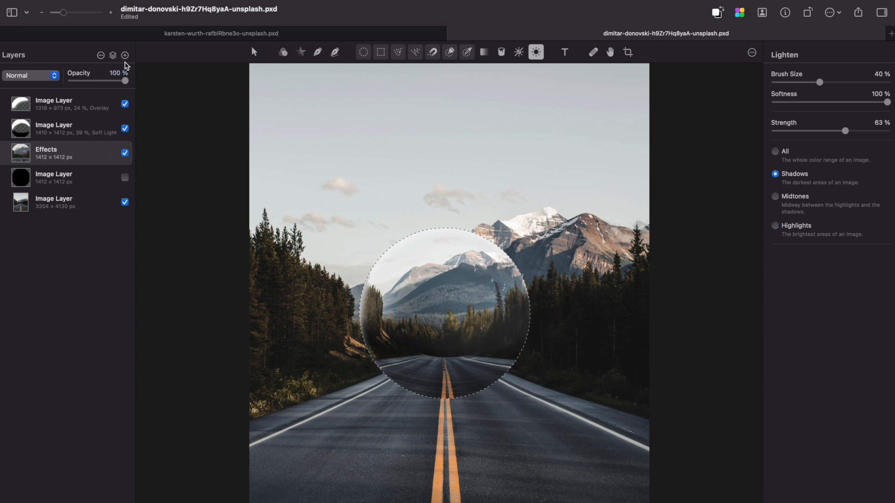
# On a new topmost layer, paint one black dab on the road with a 755 px brush at 82 % softness.
pyautogui.click(125, 56)
pyautogui.moveTo(66, 149); pyautogui.dragTo(69, 100)
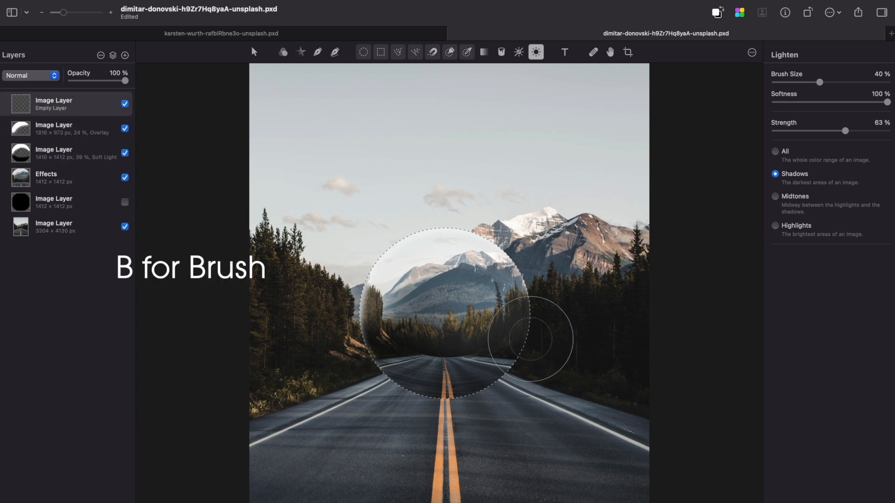
pyautogui.press('b')
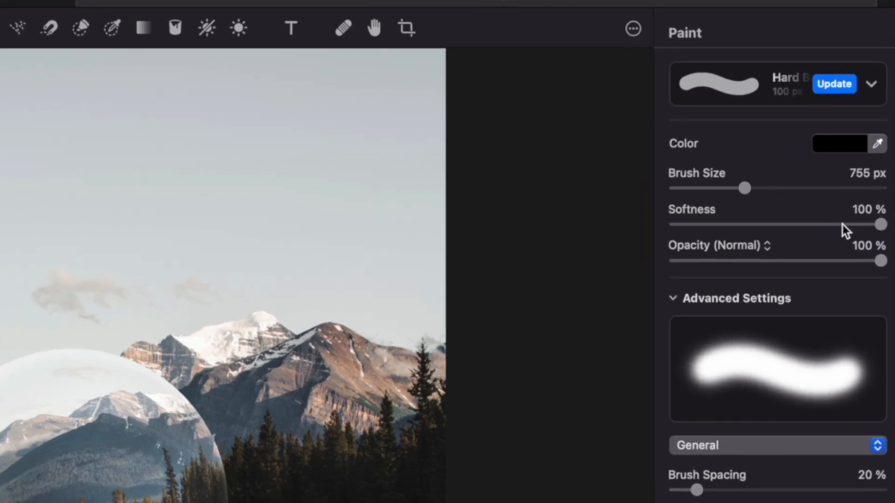
pyautogui.click(846, 226)
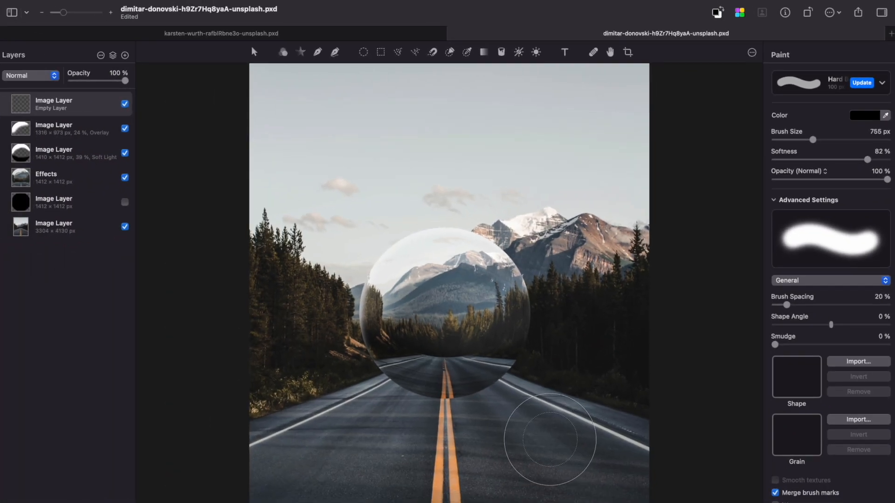
pyautogui.click(549, 440)
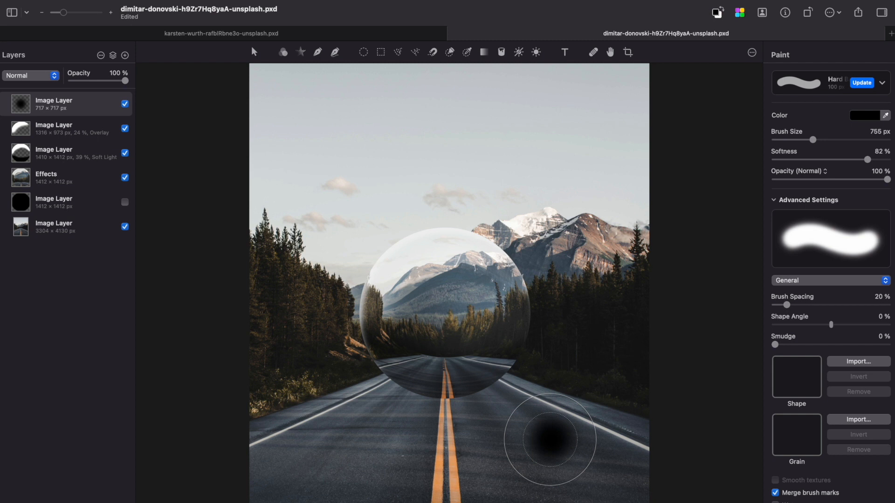
# Stretch the black dab without constrained proportions into a flat shadow of 1457 × 353 px, centered on the road beneath the sphere.
pyautogui.press('super+t')
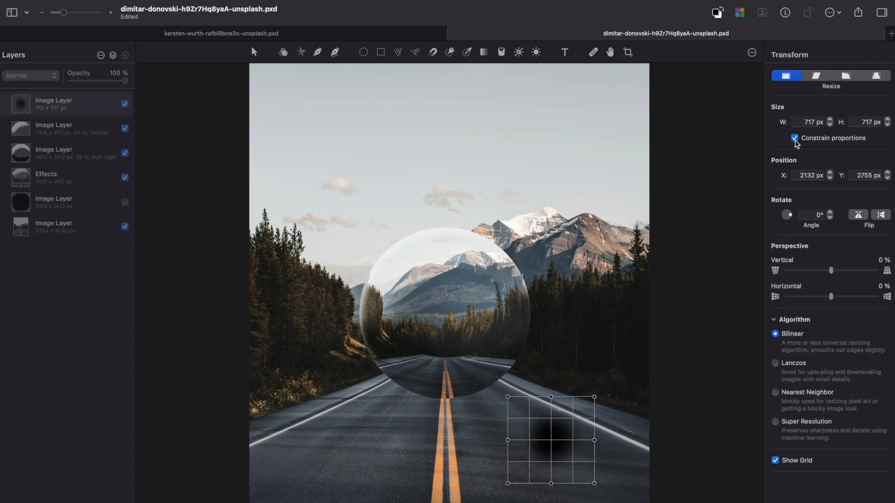
pyautogui.moveTo(550, 486)
pyautogui.mouseDown()
pyautogui.moveTo(529, 456)
pyautogui.moveTo(491, 438)
pyautogui.mouseUp()
pyautogui.press('Return')
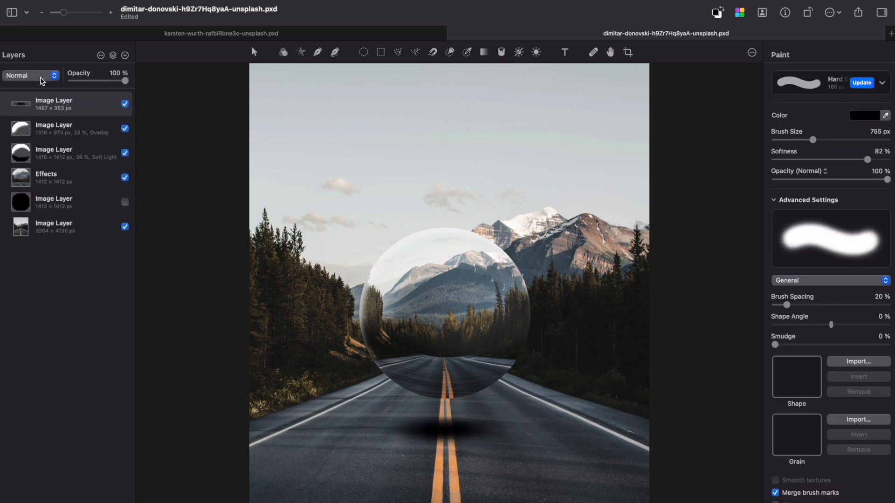
# Set the ground shadow layer to Linear Burn blending at 47 % opacity.
pyautogui.click(43, 76)
pyautogui.click(40, 127)
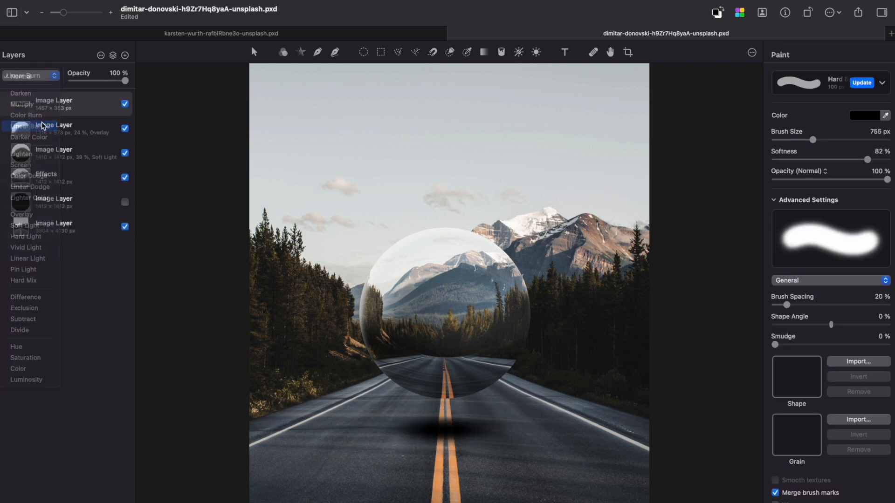
pyautogui.moveTo(114, 83); pyautogui.dragTo(100, 85)
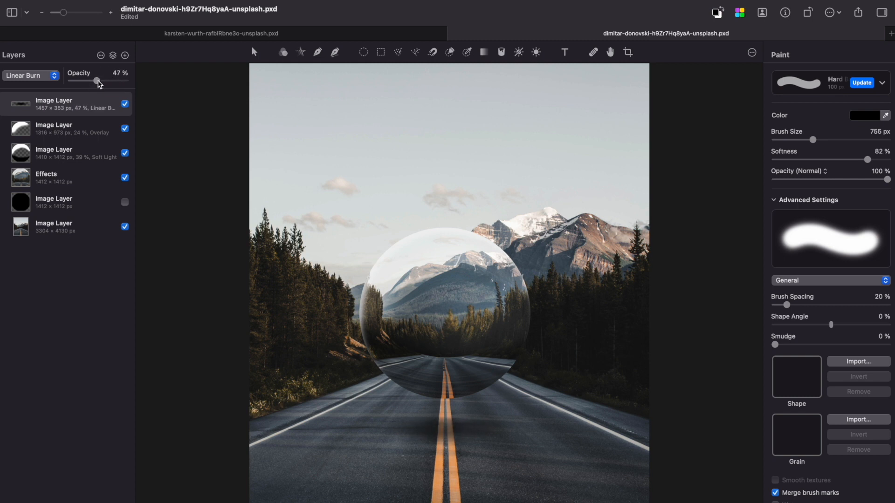
# Try turning the image inside the sphere upside down, and undo the transformation.
pyautogui.click(65, 178)
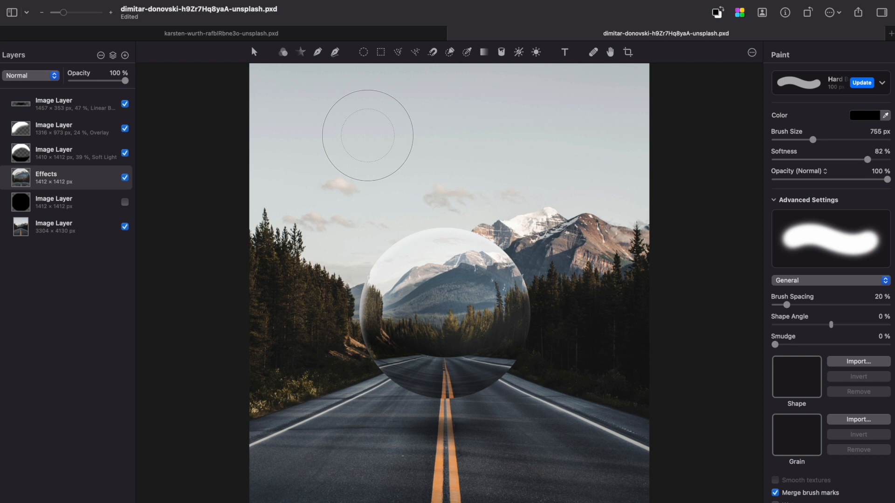
pyautogui.press('super+t')
pyautogui.press('Return')
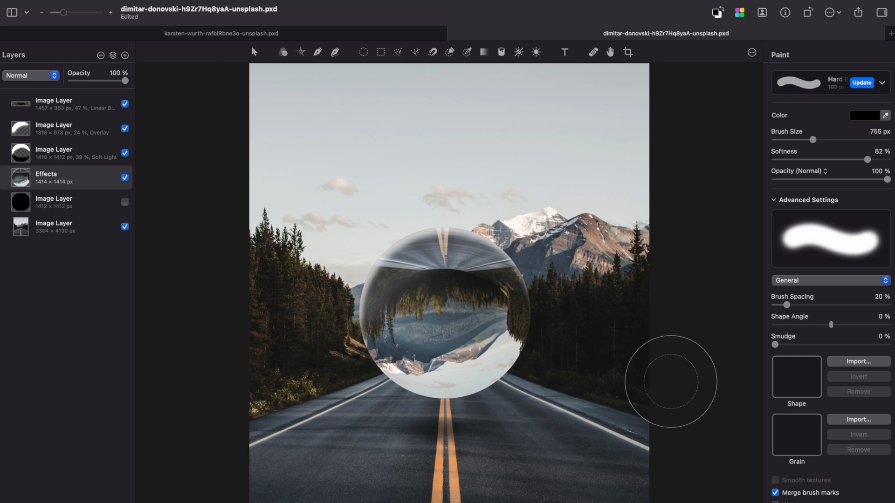
pyautogui.press('super+z')
# Apply a Tilt-Shift blur effect to the background road photo with 14.2 px blur and 43 % transition.
pyautogui.click(77, 229)
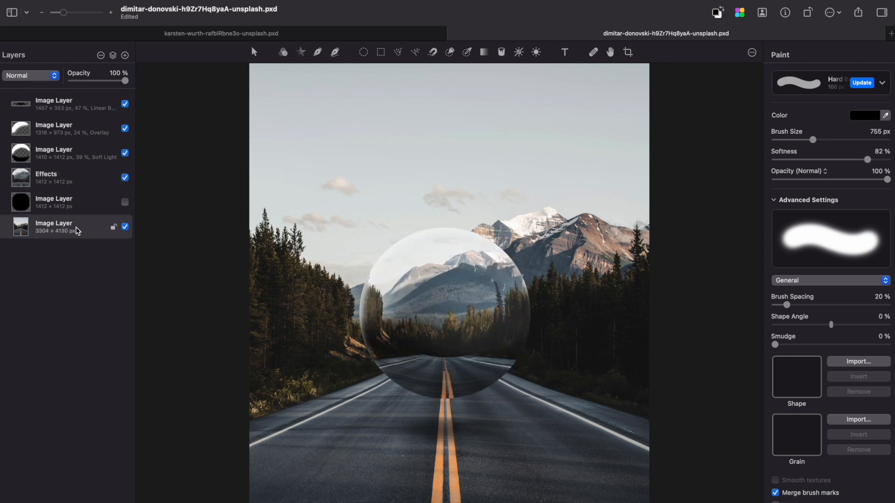
pyautogui.press('a')
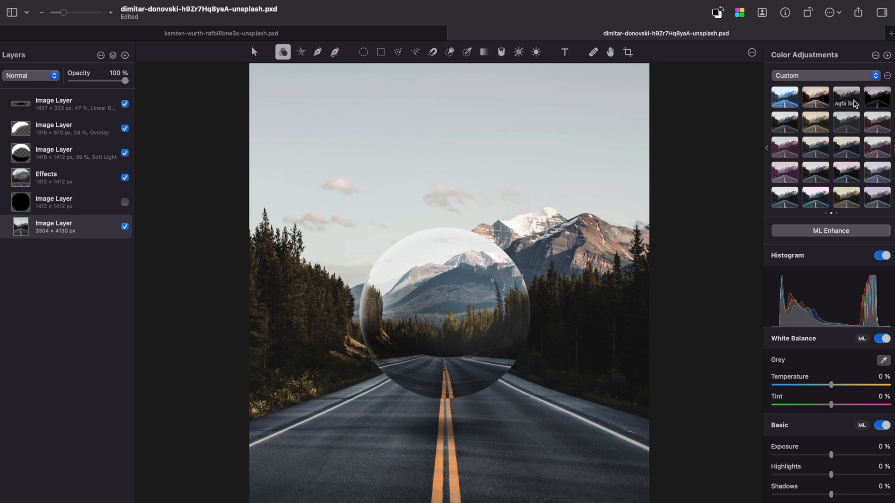
pyautogui.click(877, 98)
pyautogui.press('e')
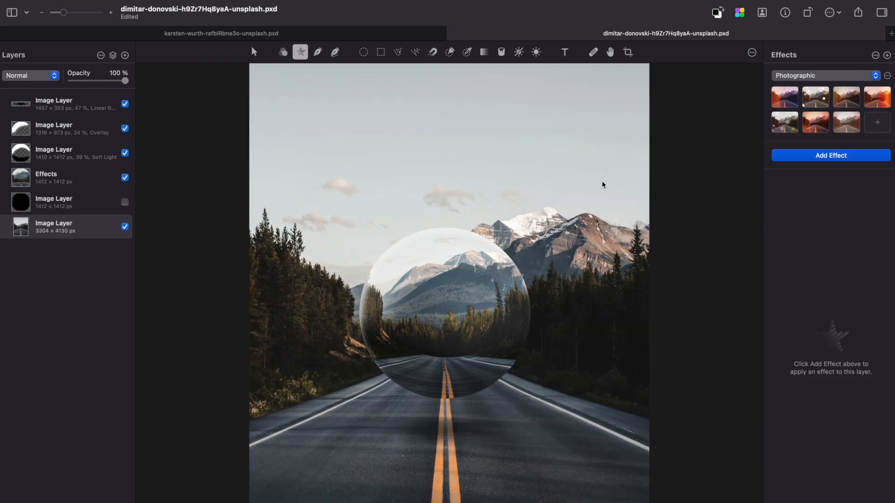
pyautogui.click(791, 155)
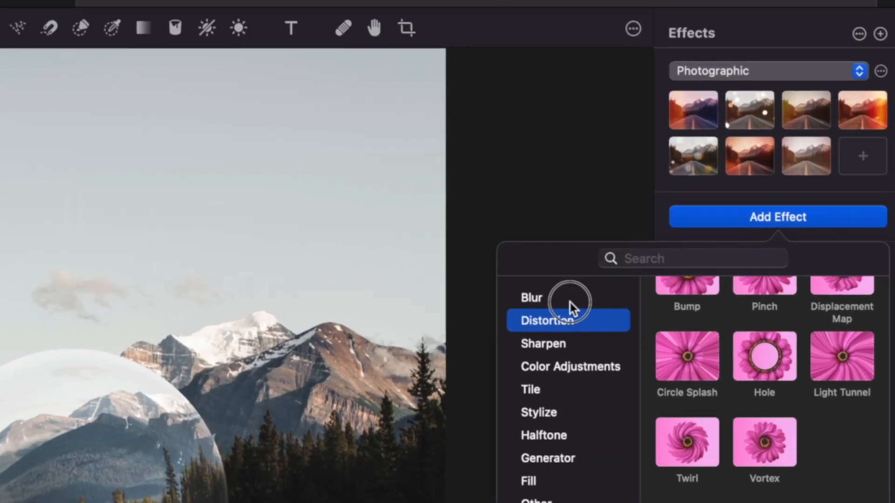
pyautogui.click(570, 300)
pyautogui.scroll(-3, 739, 419)
pyautogui.click(765, 410)
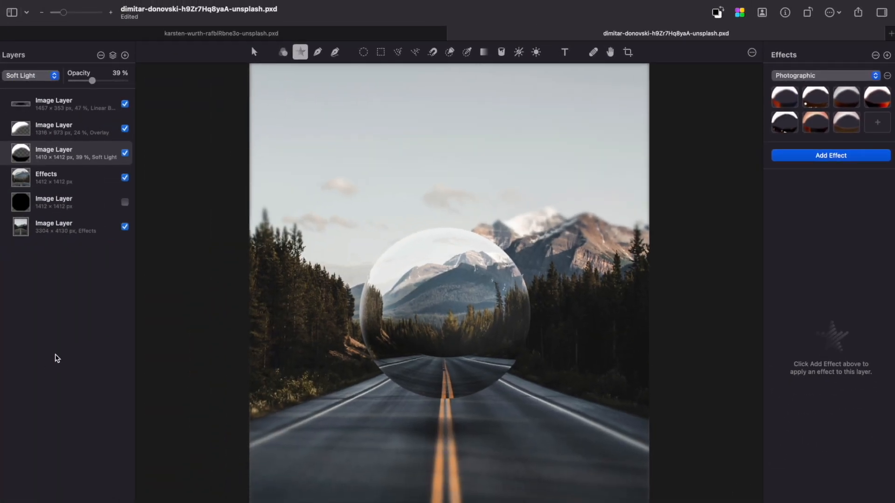
# Remove the Tilt-Shift effect from the background road photo.
pyautogui.click(65, 226)
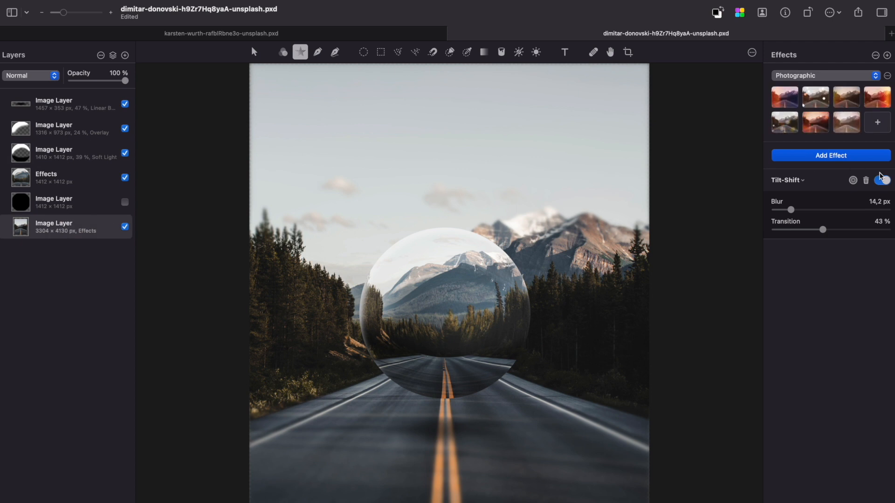
pyautogui.click(865, 180)
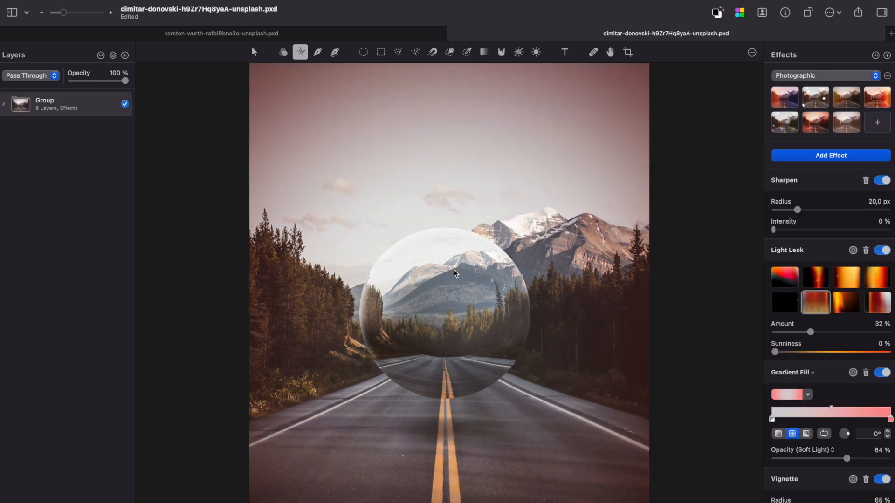